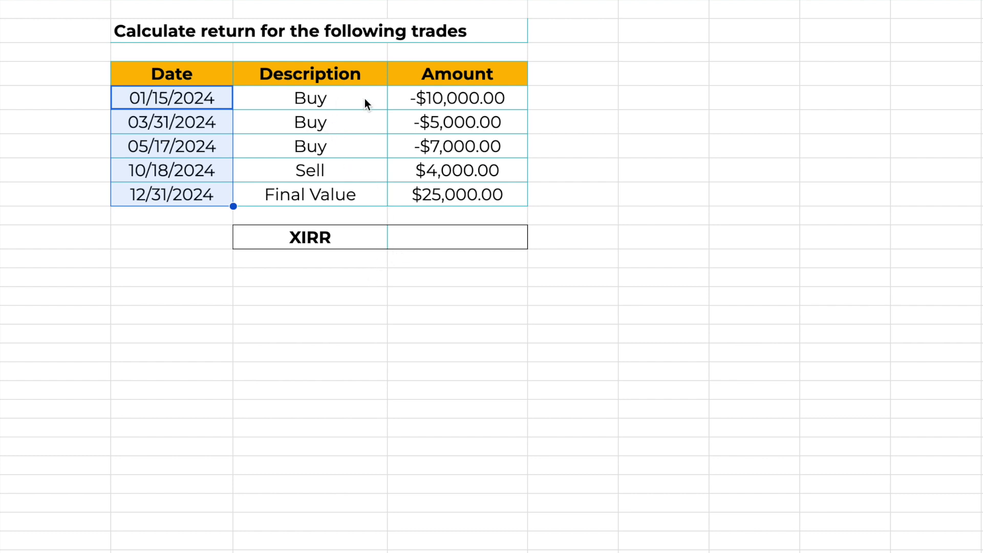
Enter an XIRR formula in the trades table's XIRR cell using amounts D5:D9 and dates B5:B9.
click(464, 102)
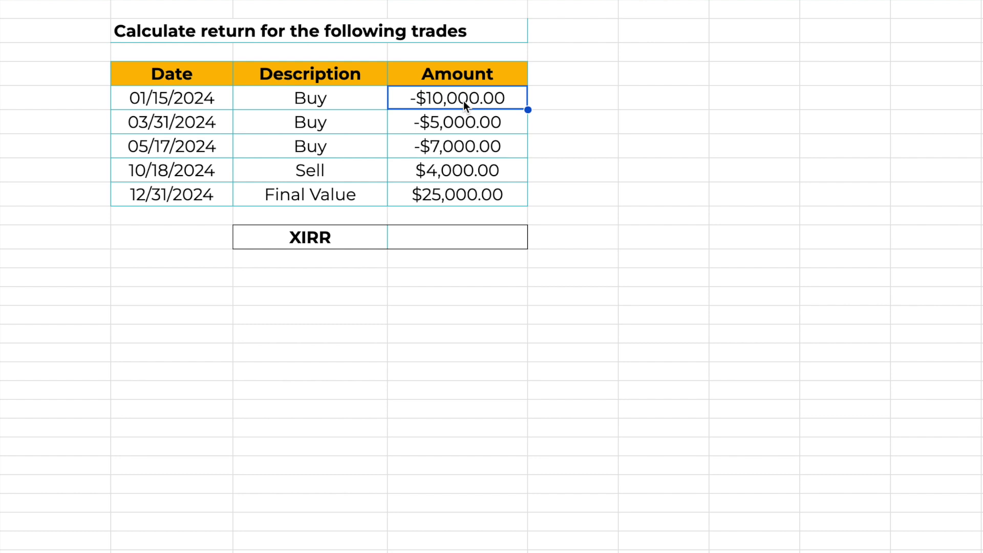
drag(355, 170, 455, 170)
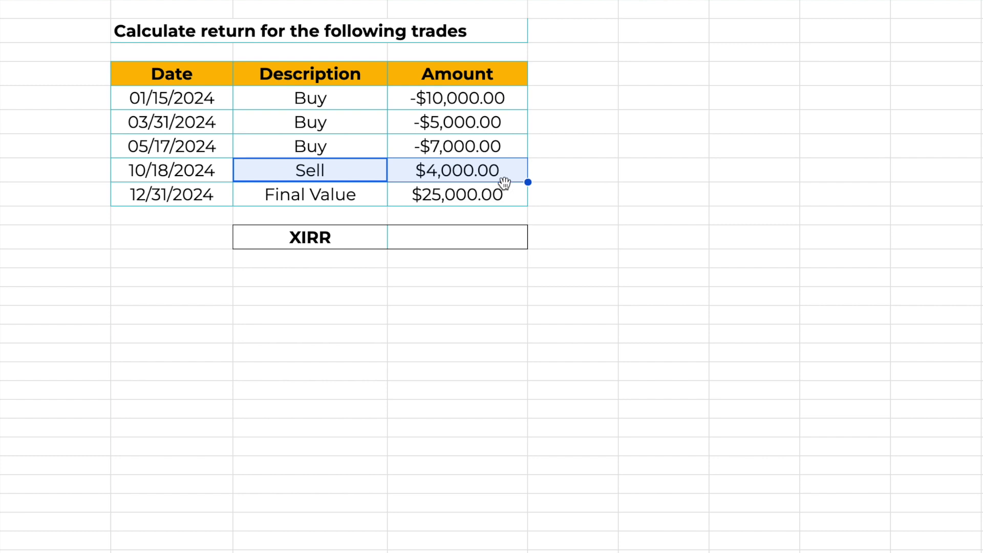
click(413, 234)
text(=XIRR)
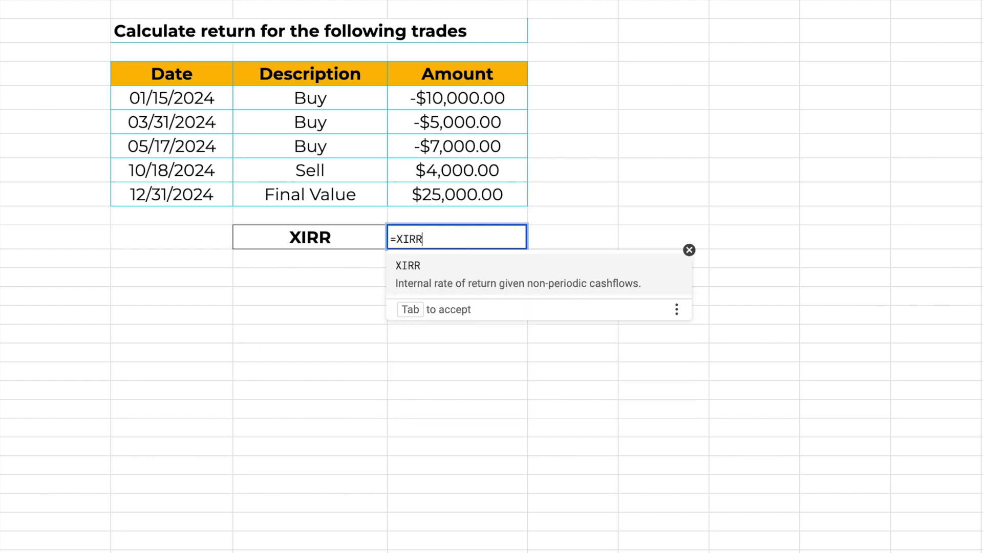
text(()
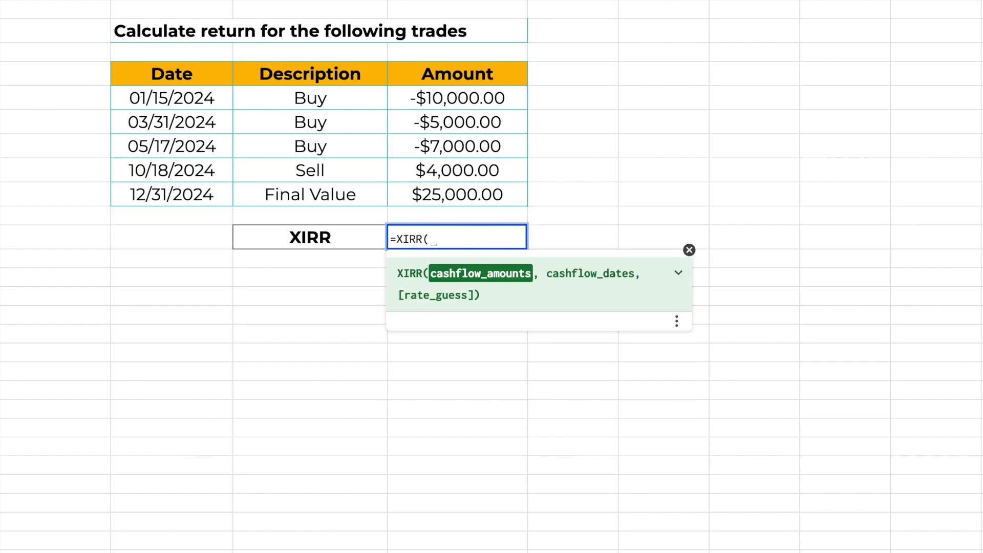
drag(450, 101, 449, 194)
text(,)
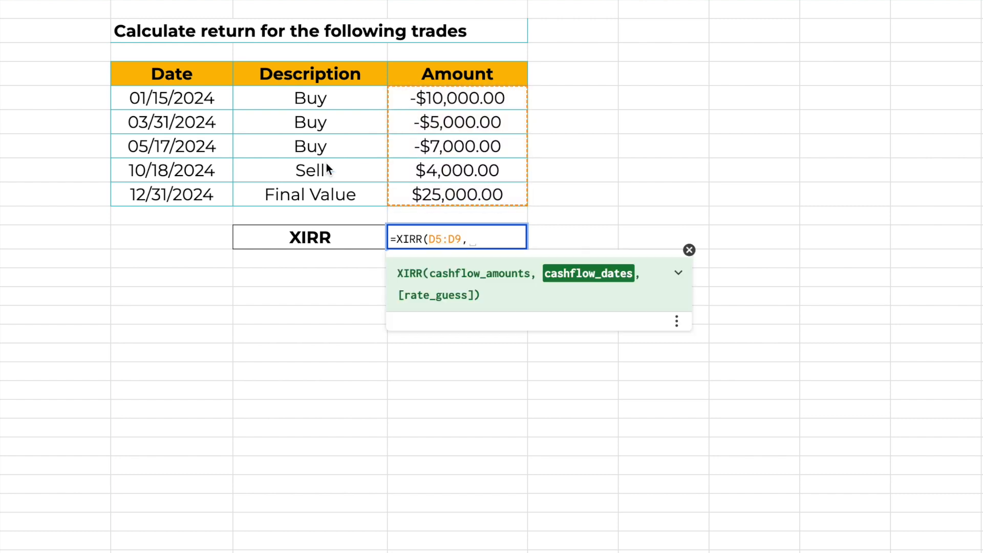
drag(201, 102, 198, 193)
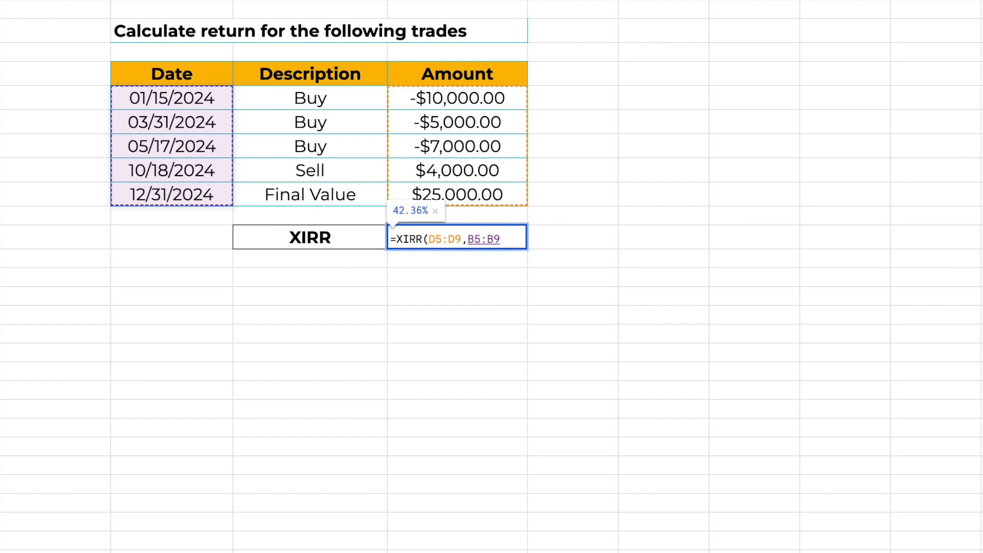
text())
key(Return)
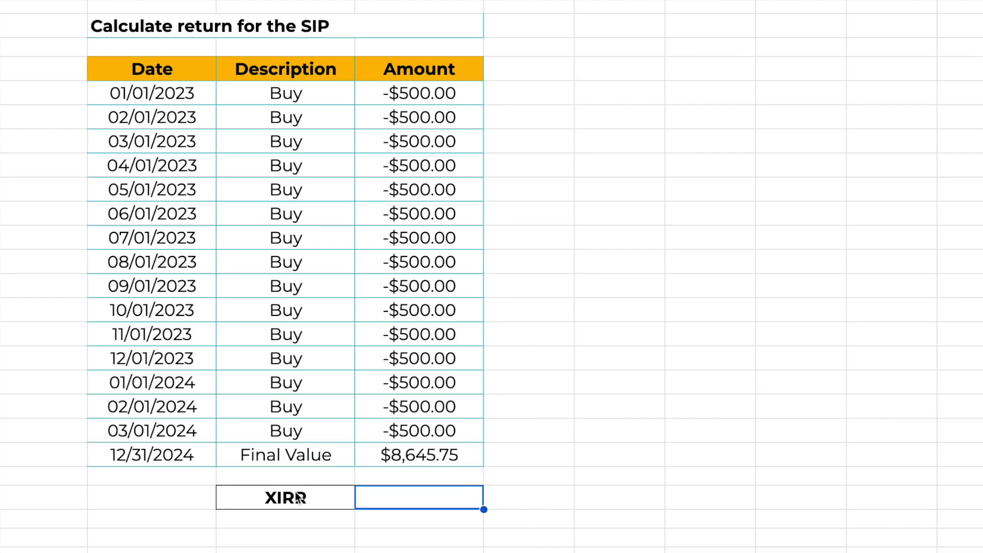
Enter an XIRR formula in the SIP table's XIRR cell using amounts D5:D20 and dates B5:B20.
drag(129, 98, 168, 457)
drag(446, 99, 431, 435)
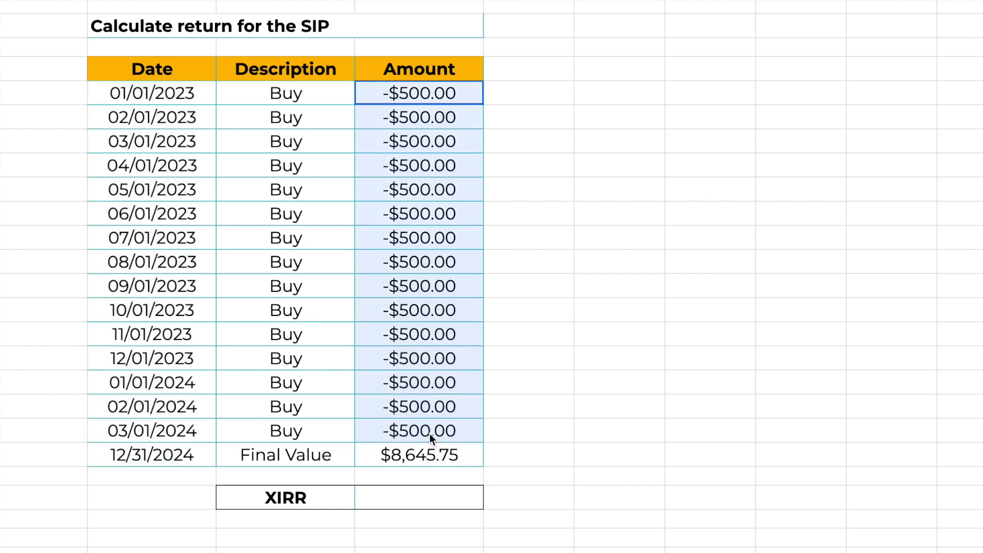
click(396, 495)
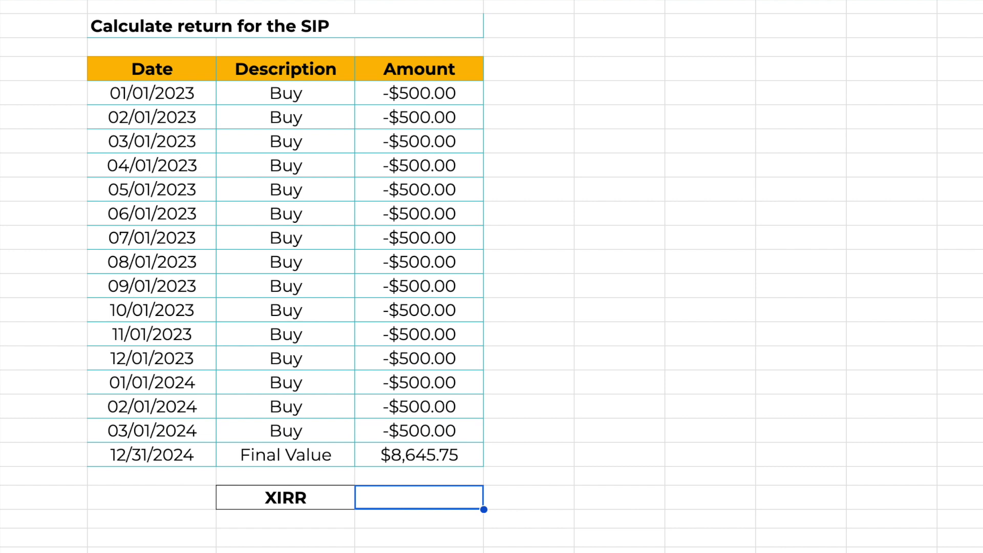
text(=XIRR()
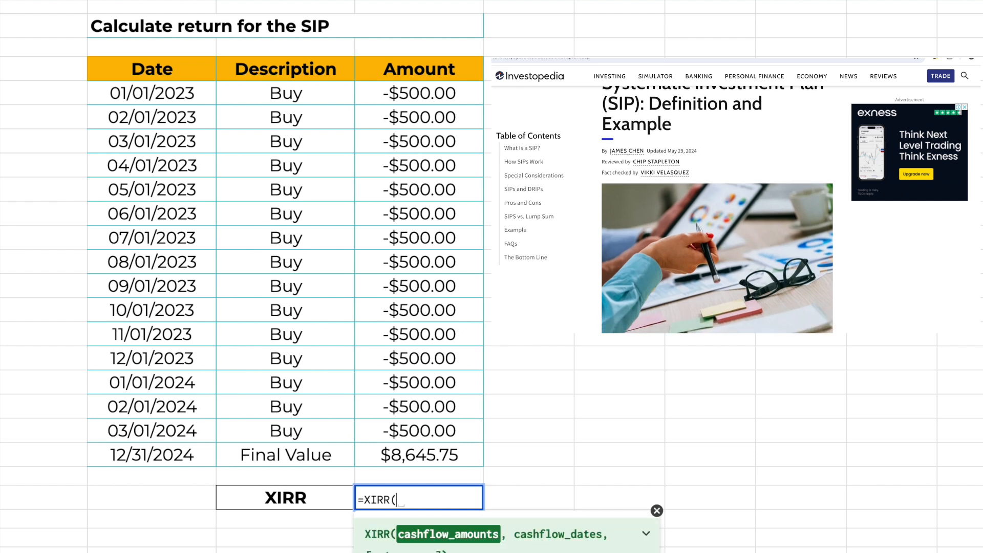
click(430, 96)
drag(430, 96, 417, 460)
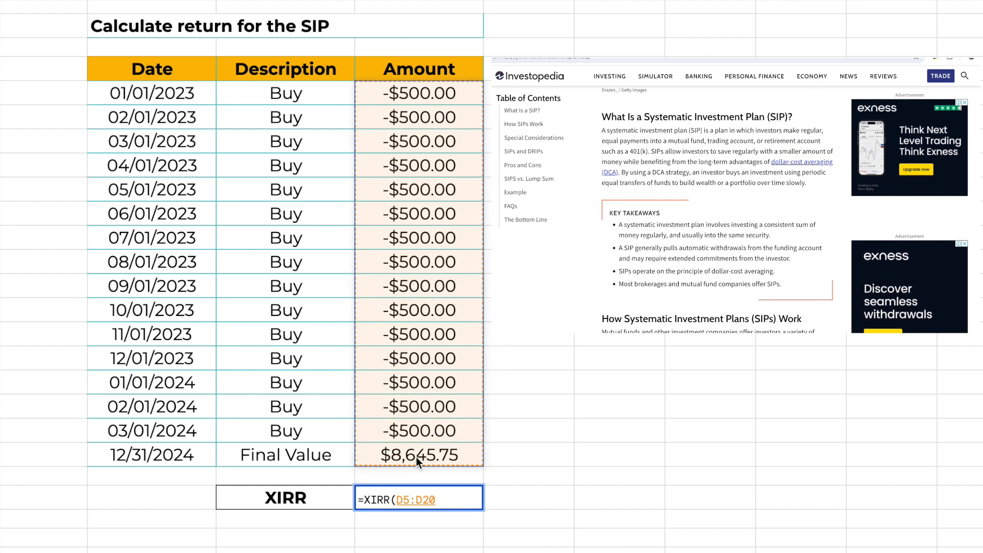
text(,)
drag(174, 96, 140, 460)
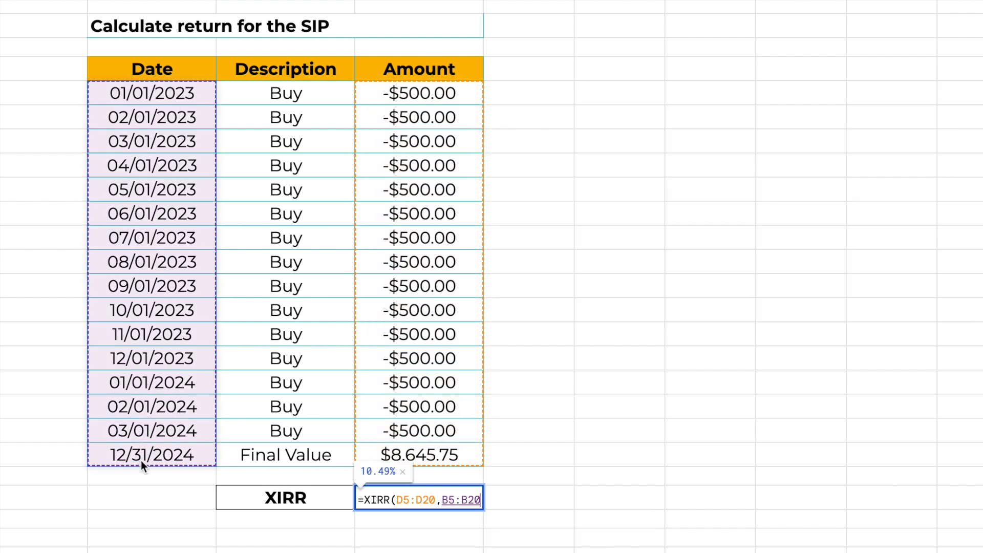
text())
key(Tab)
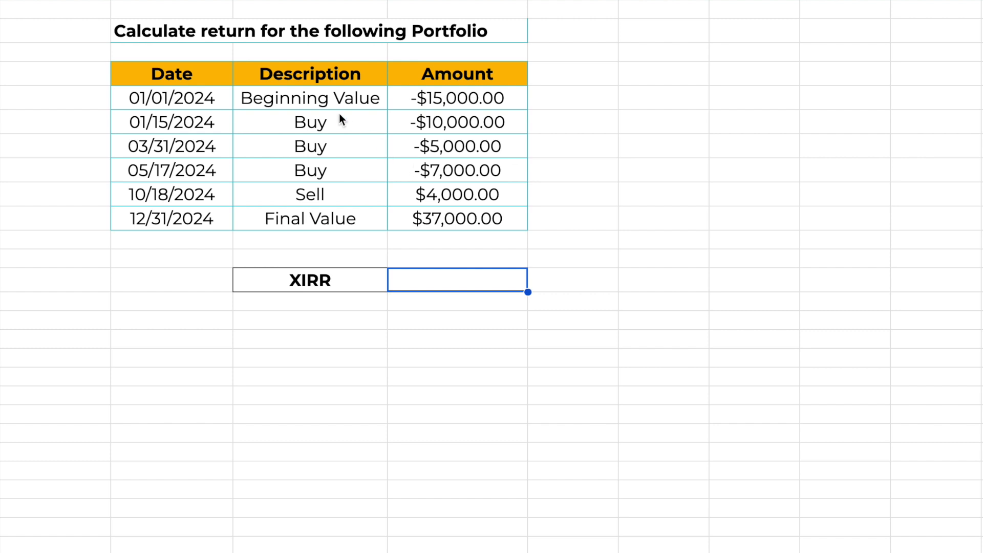
Enter an XIRR formula in the portfolio table's XIRR cell using amounts D5:D10 and dates B5:B10.
drag(300, 100, 438, 99)
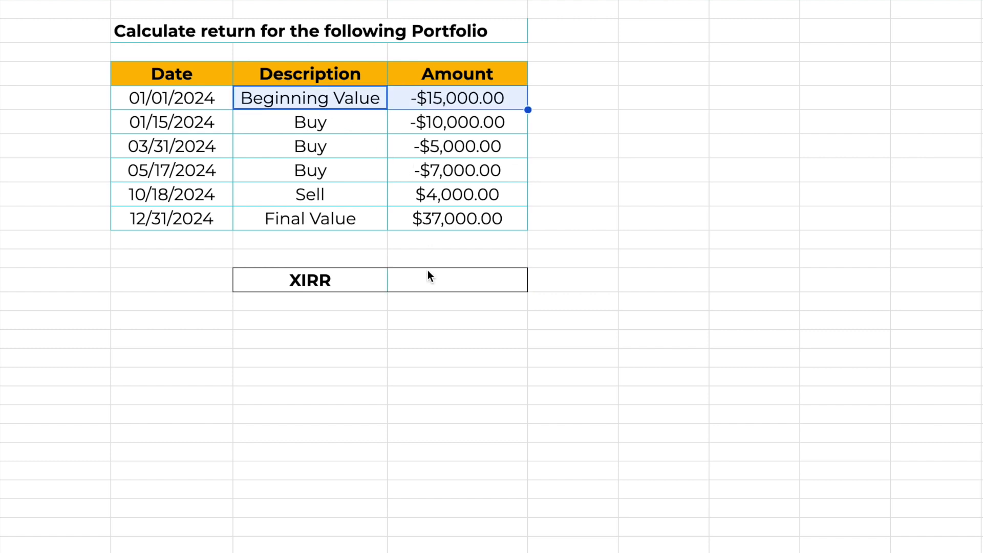
click(458, 107)
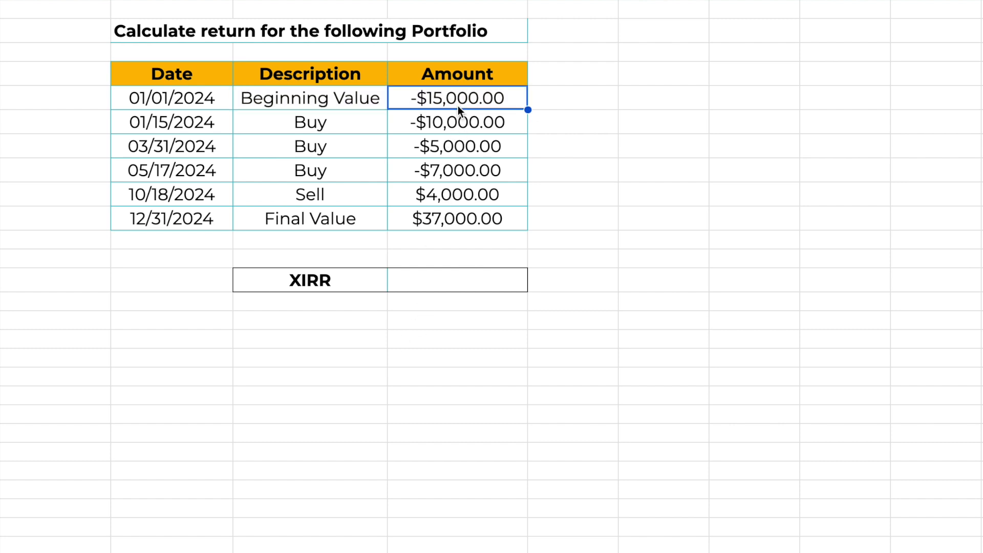
drag(458, 106, 451, 218)
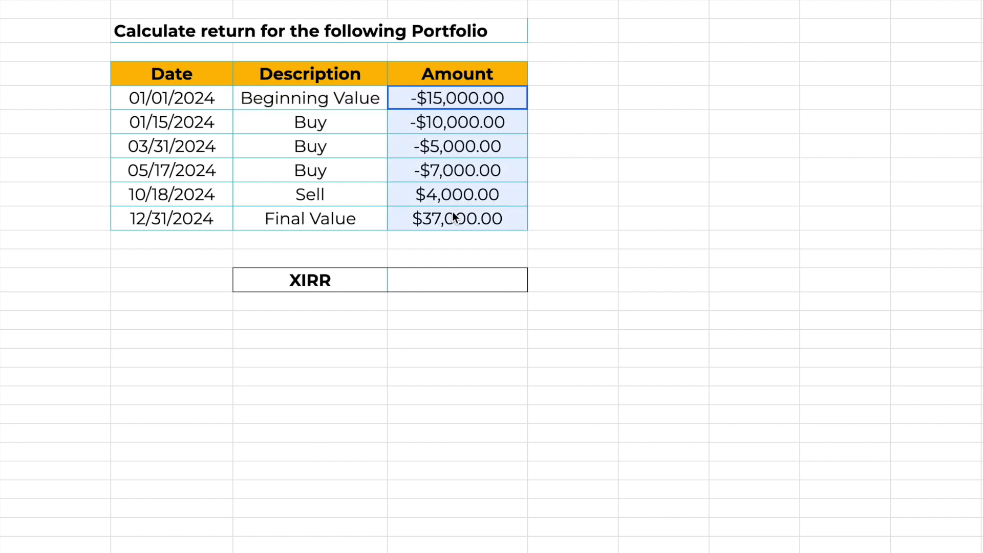
click(440, 284)
text(=X)
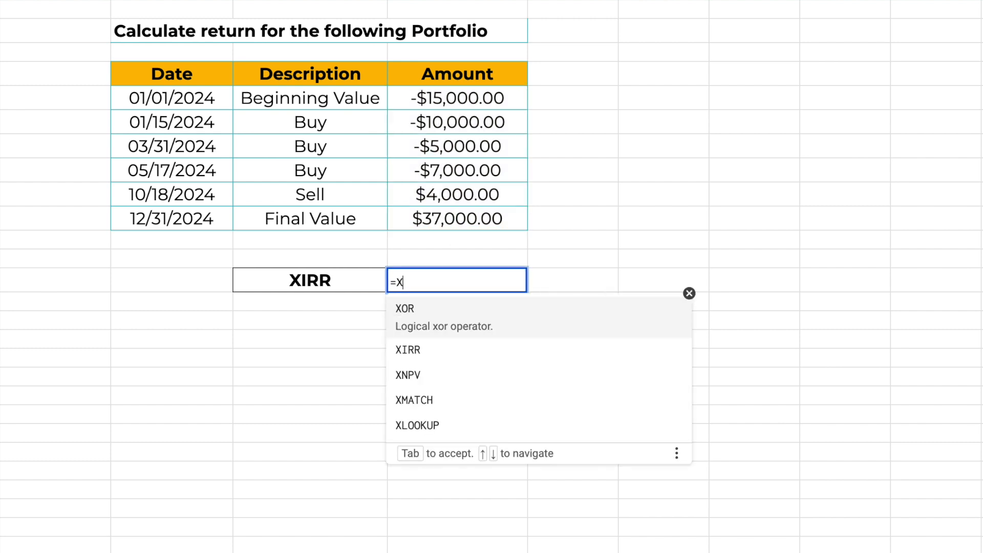
text(IRR()
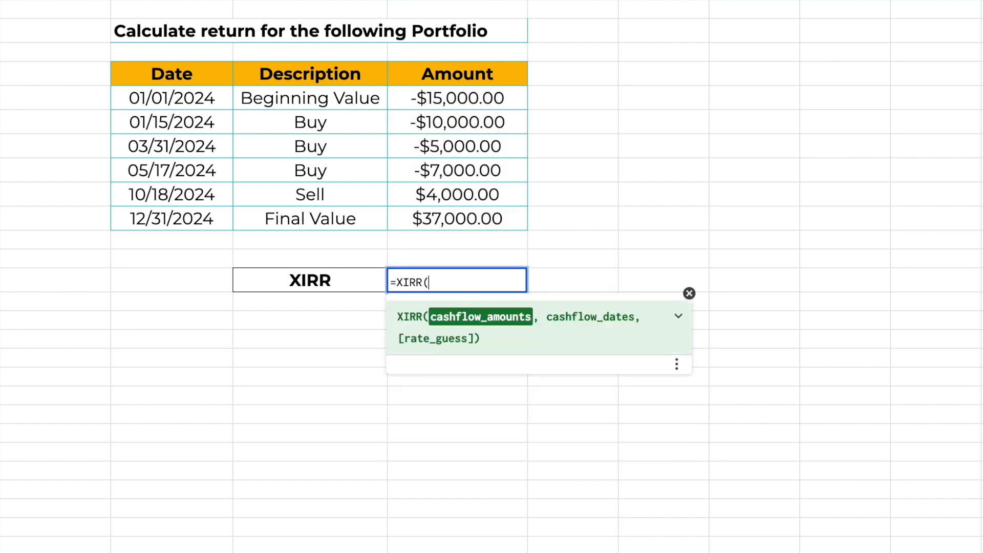
drag(461, 100, 460, 223)
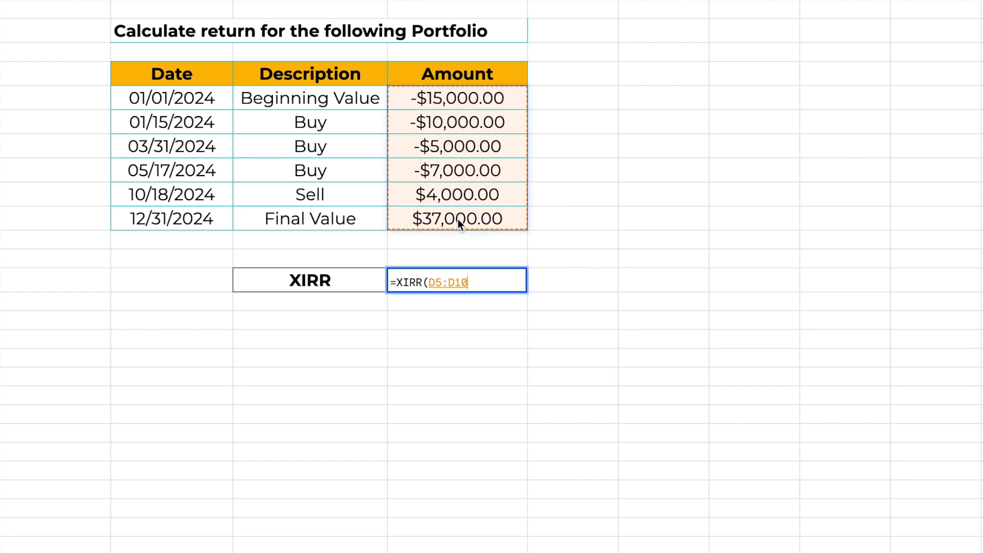
text(,)
drag(201, 102, 202, 220)
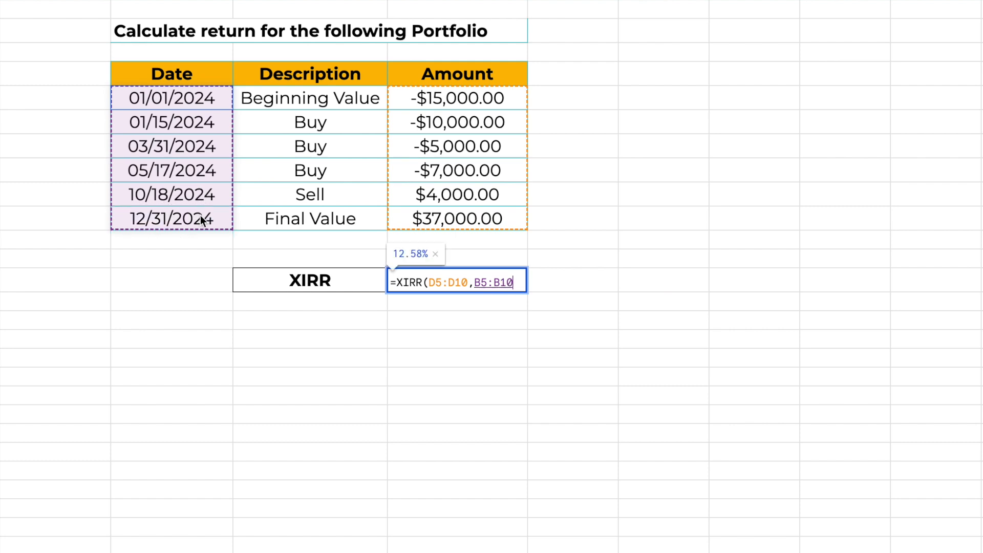
text())
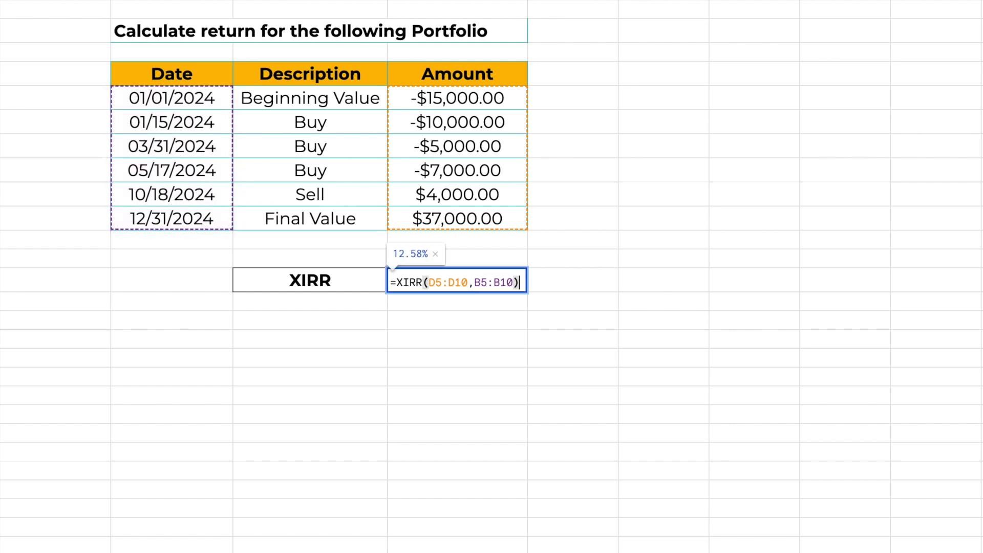
key(Tab)
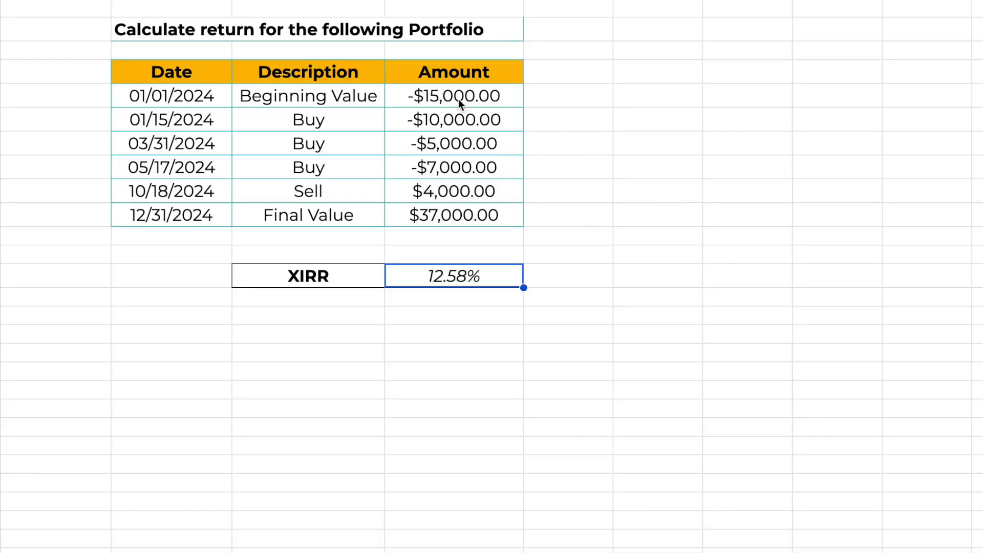
Review the portfolio's amount and date ranges alongside the XIRR result cell.
drag(457, 97, 456, 226)
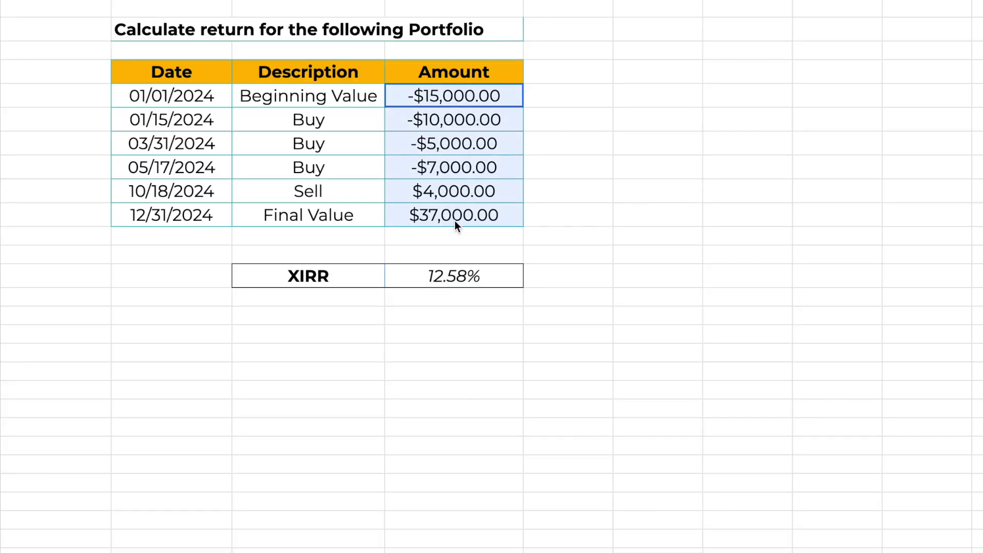
drag(181, 99, 186, 213)
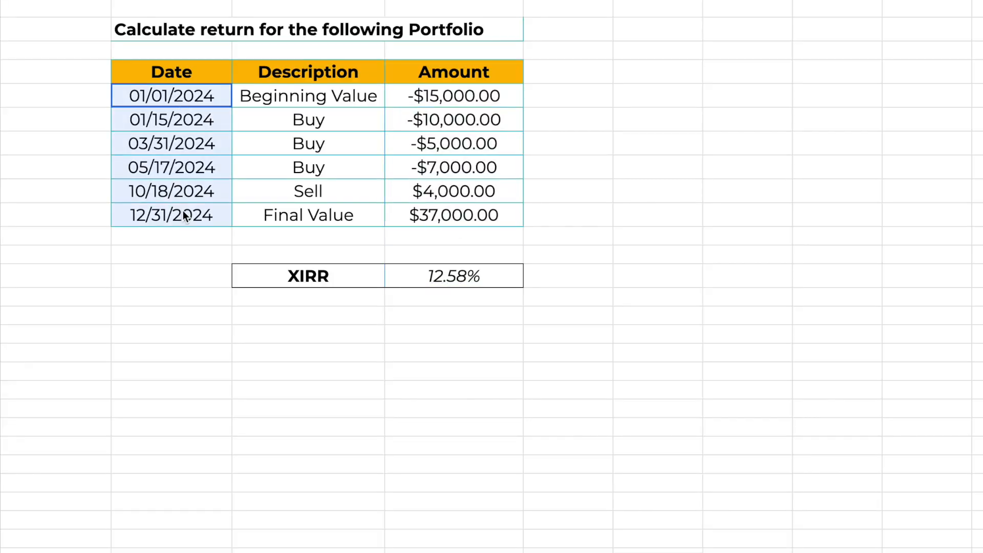
click(462, 194)
click(332, 194)
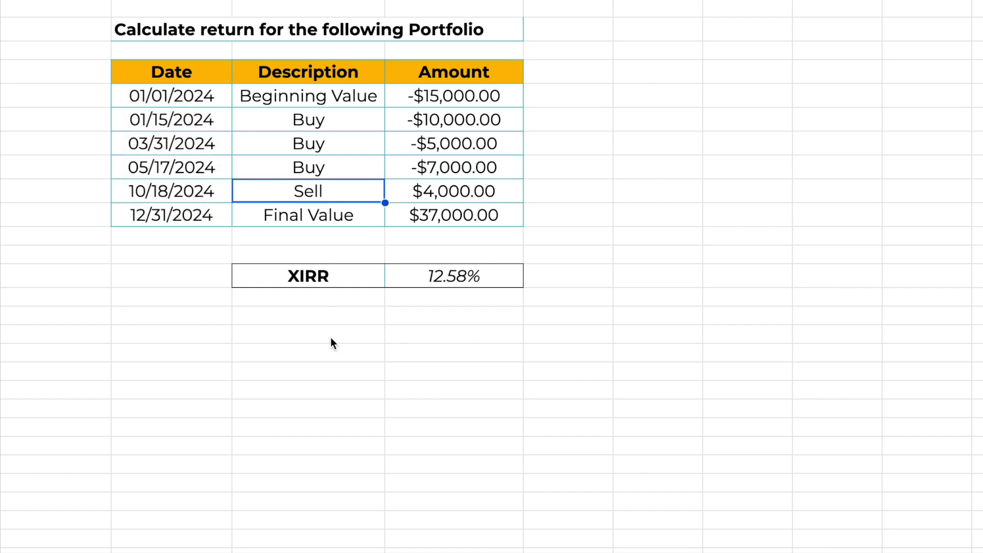
click(461, 283)
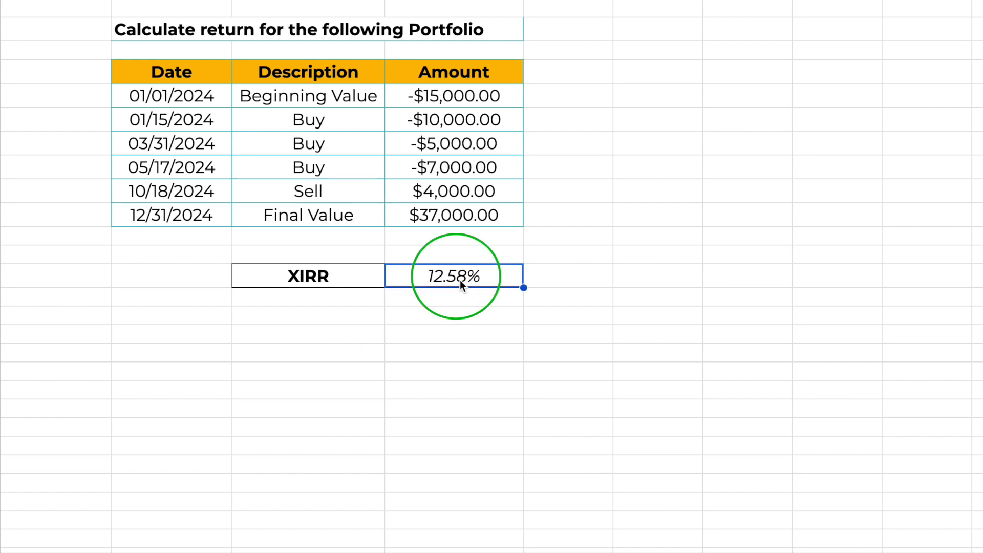